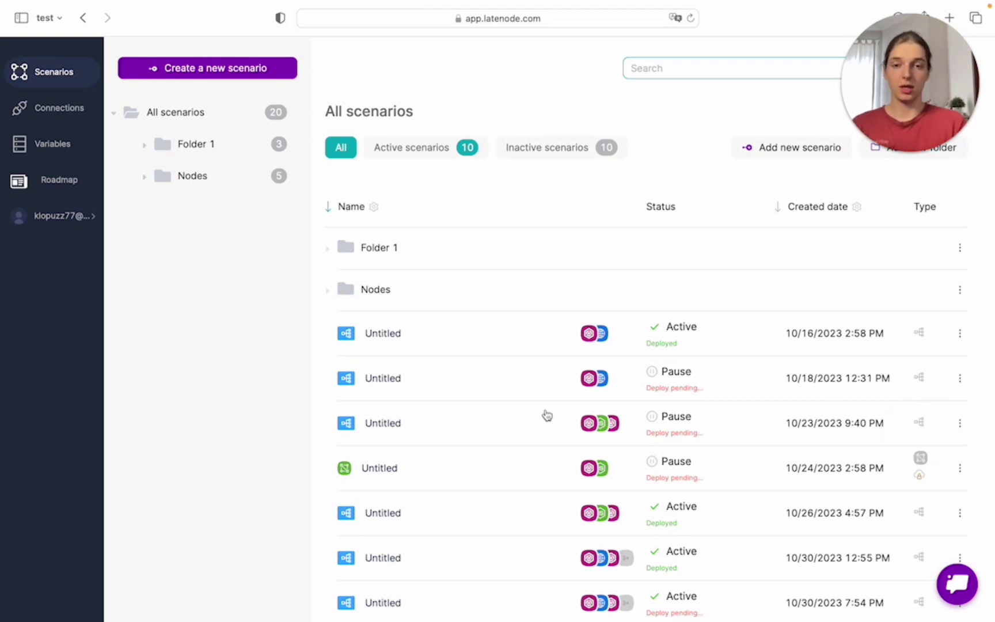
# - Look over the All scenarios folder options and the filter options without changing anything
pyautogui.scroll(-2, 481, 402)
pyautogui.scroll(2, 480, 402)
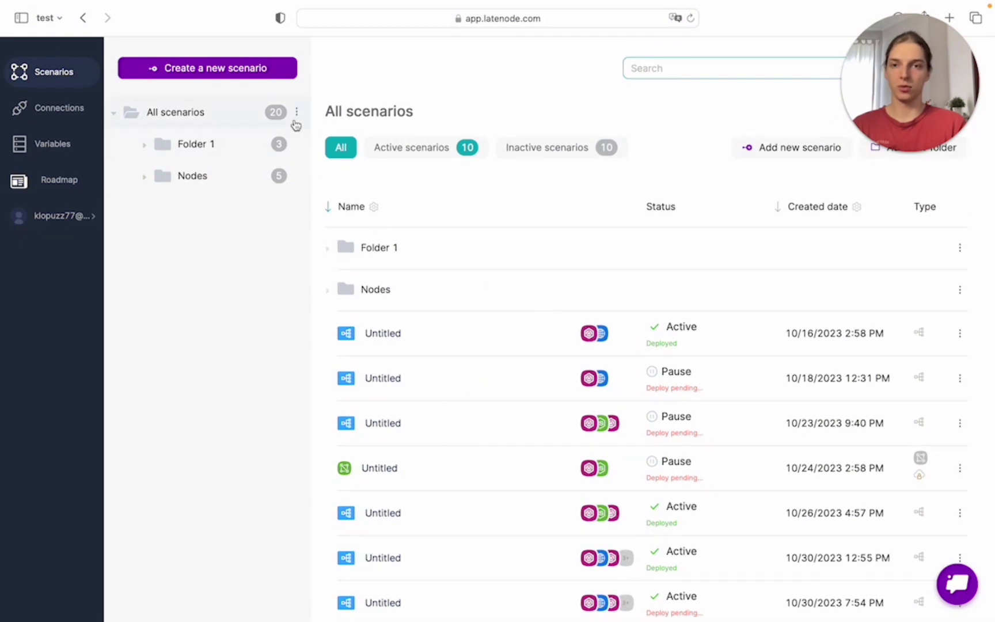
pyautogui.click(296, 113)
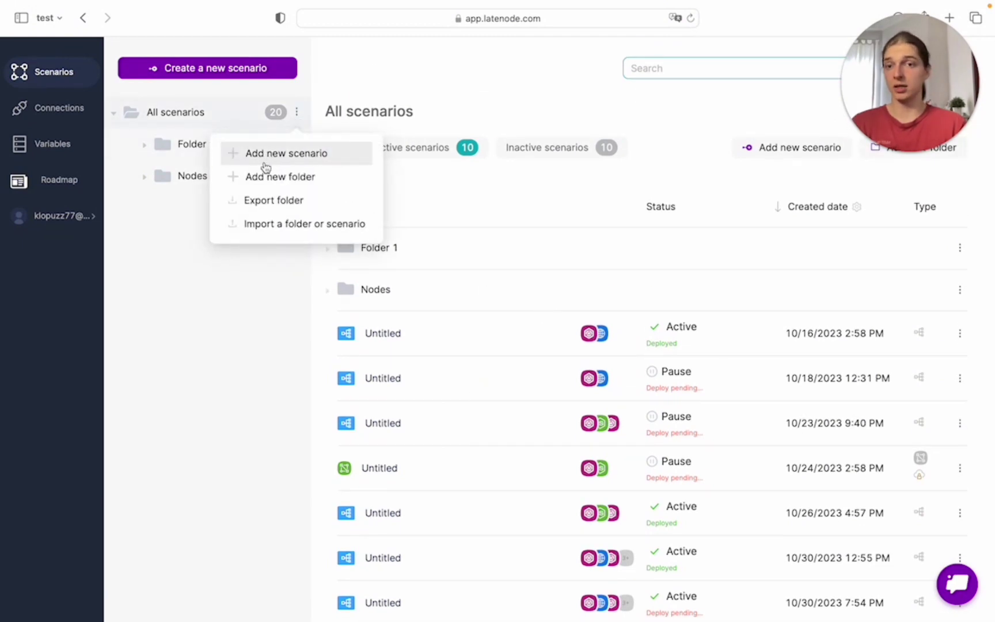
pyautogui.click(401, 177)
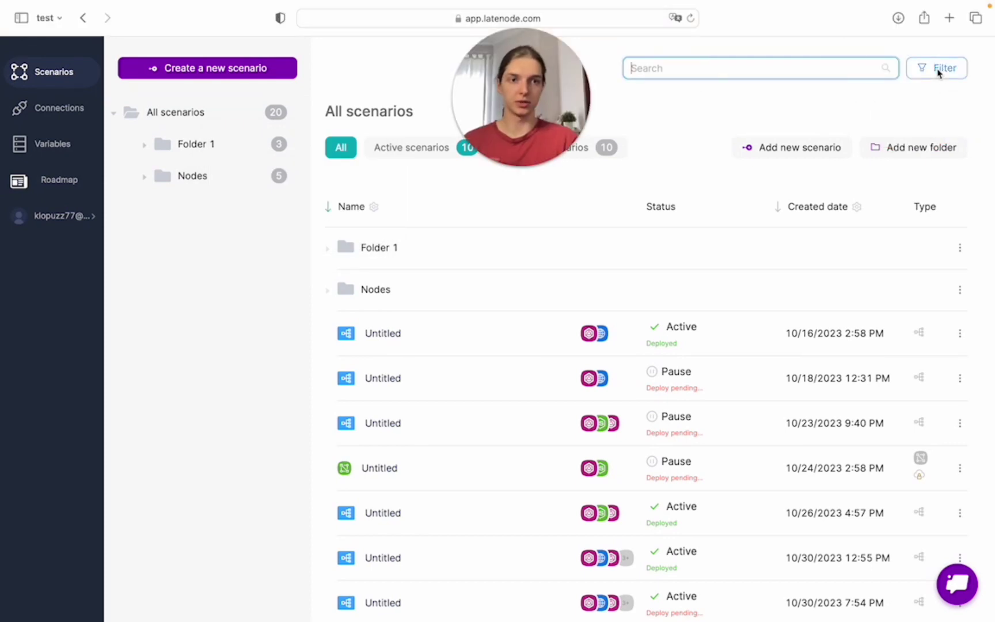
pyautogui.click(937, 69)
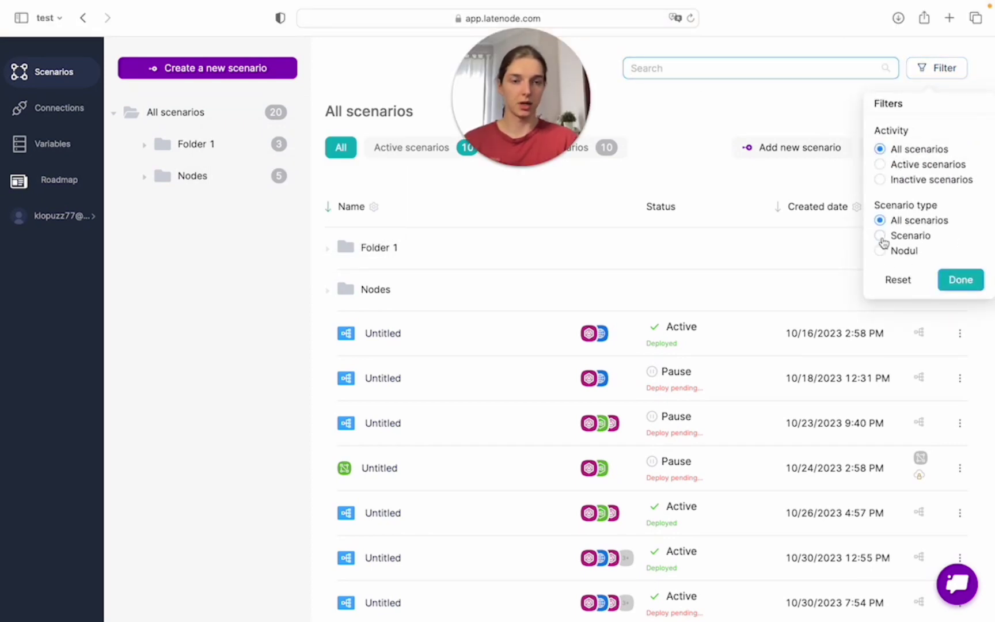
pyautogui.click(804, 96)
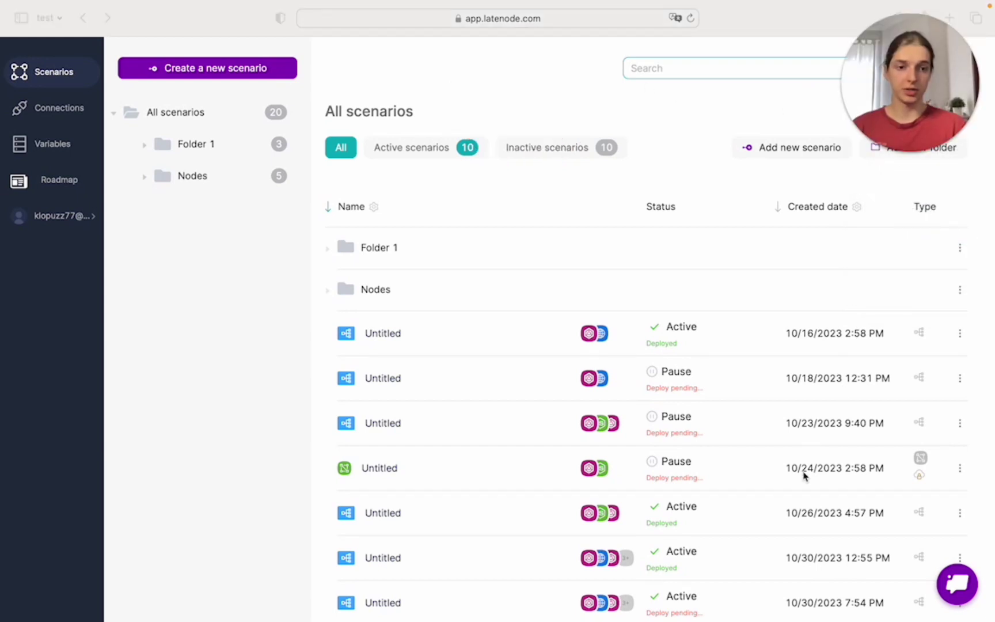
# - Move the 10/24/2023 scenario into the All scenarios folder
pyautogui.click(960, 469)
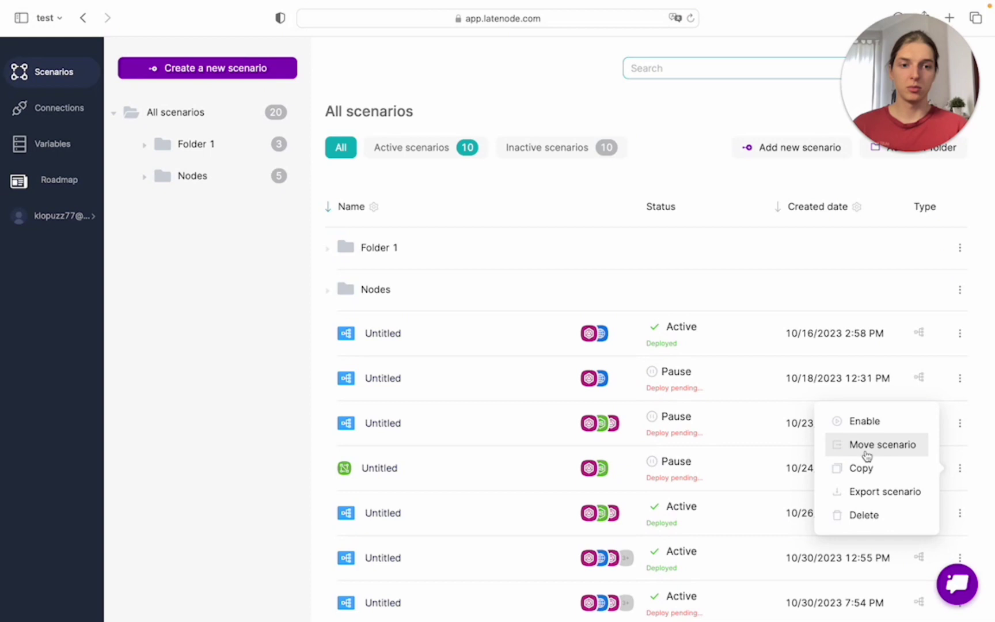
pyautogui.click(867, 455)
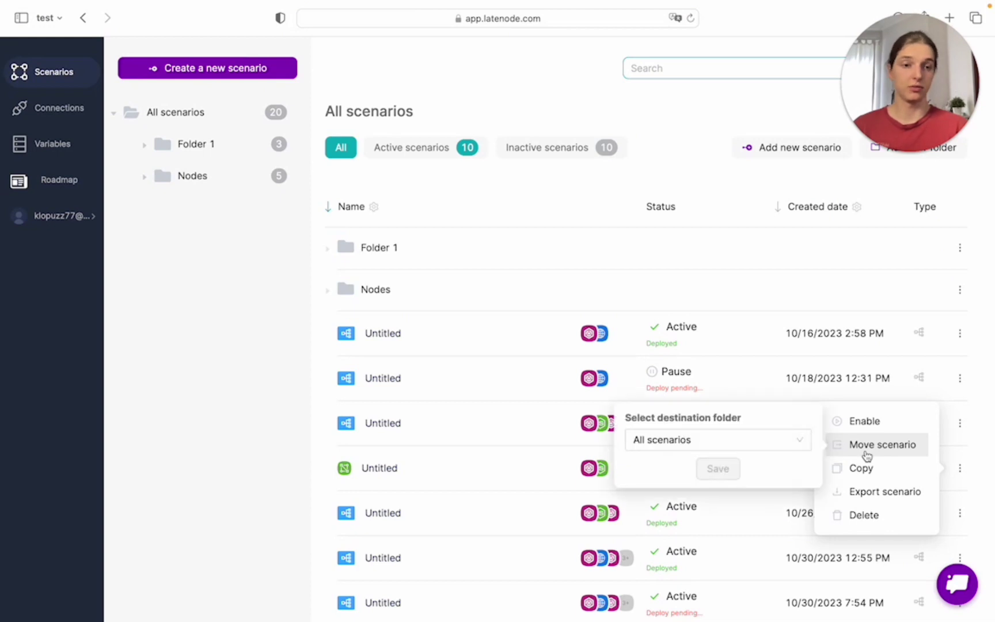
pyautogui.click(726, 447)
pyautogui.click(671, 469)
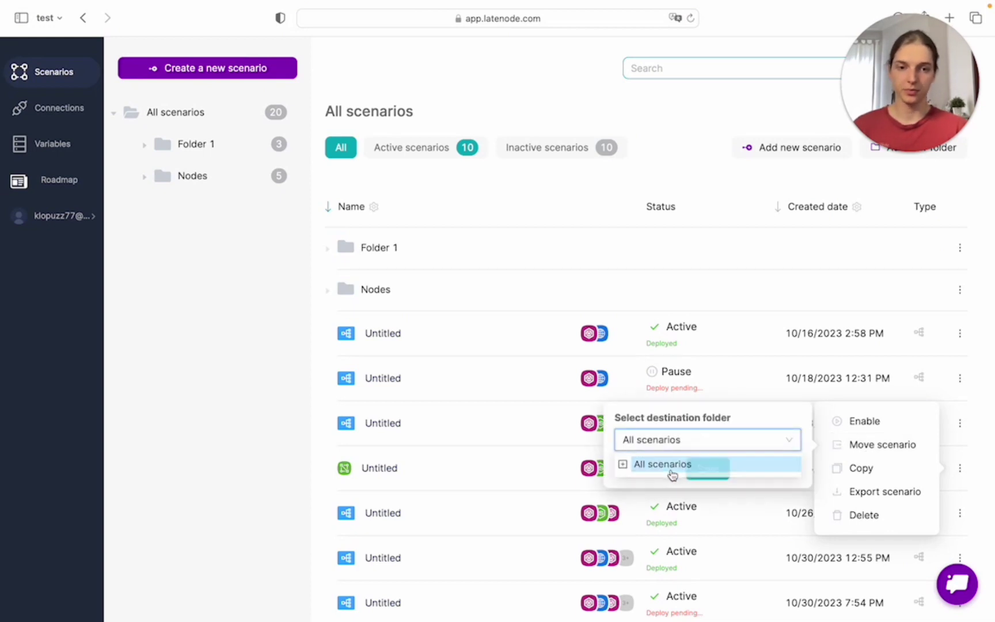
pyautogui.click(705, 471)
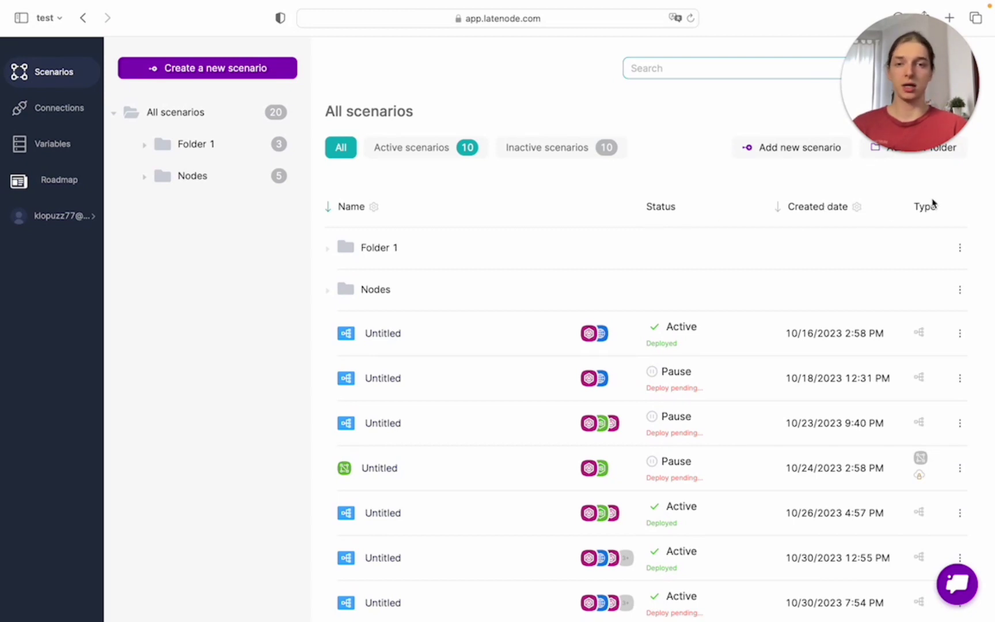
# - Filter the list by Active, then Inactive, then back to All scenarios
pyautogui.click(416, 155)
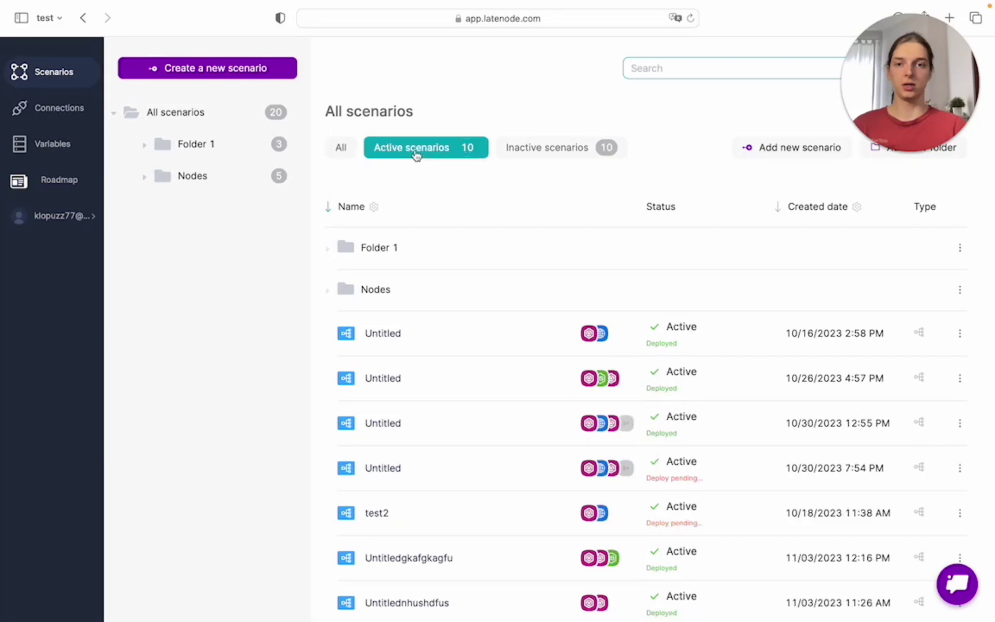
pyautogui.click(550, 154)
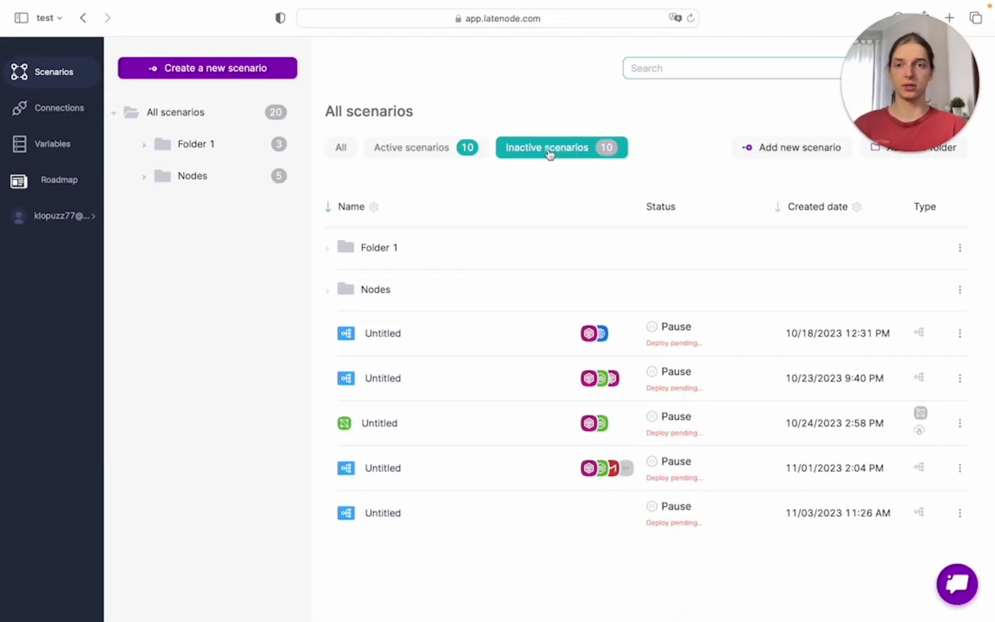
pyautogui.click(550, 153)
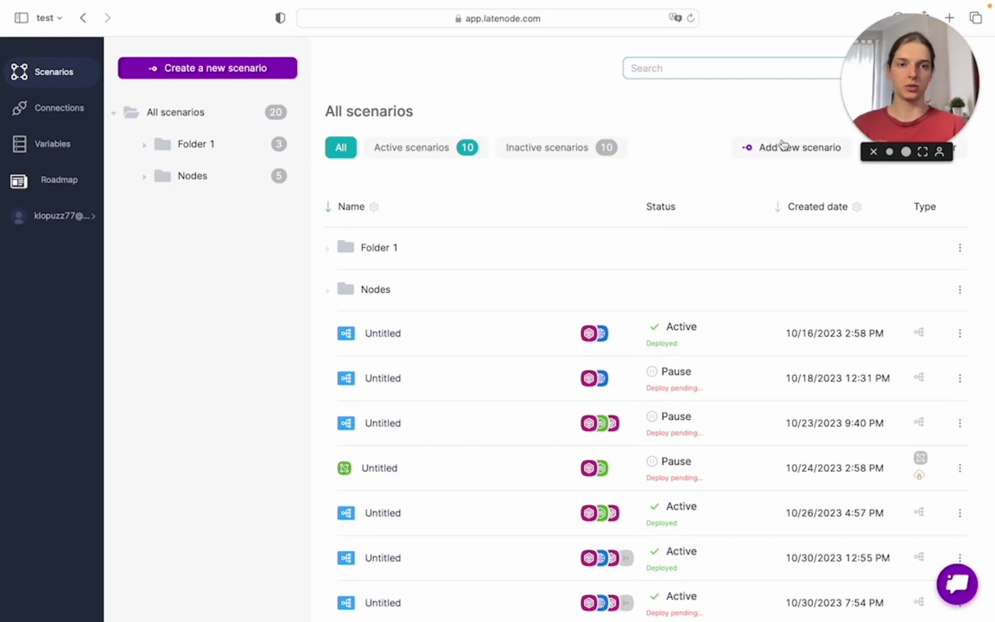
# - Create a new blank scenario and rename it from Untitled to 'title'
pyautogui.click(236, 74)
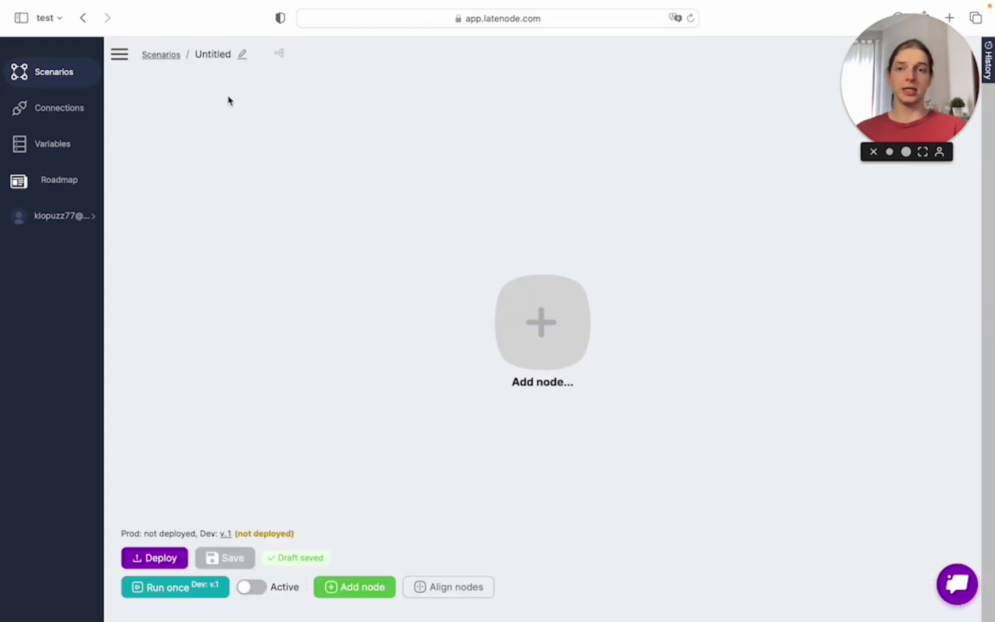
pyautogui.click(215, 57)
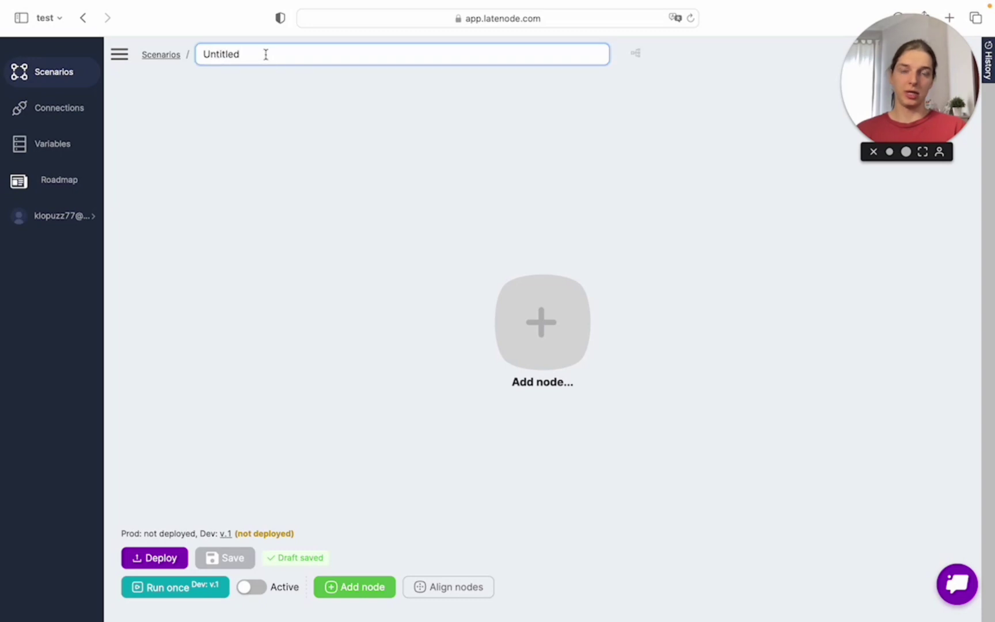
pyautogui.press('BackSpace')
pyautogui.write('t')
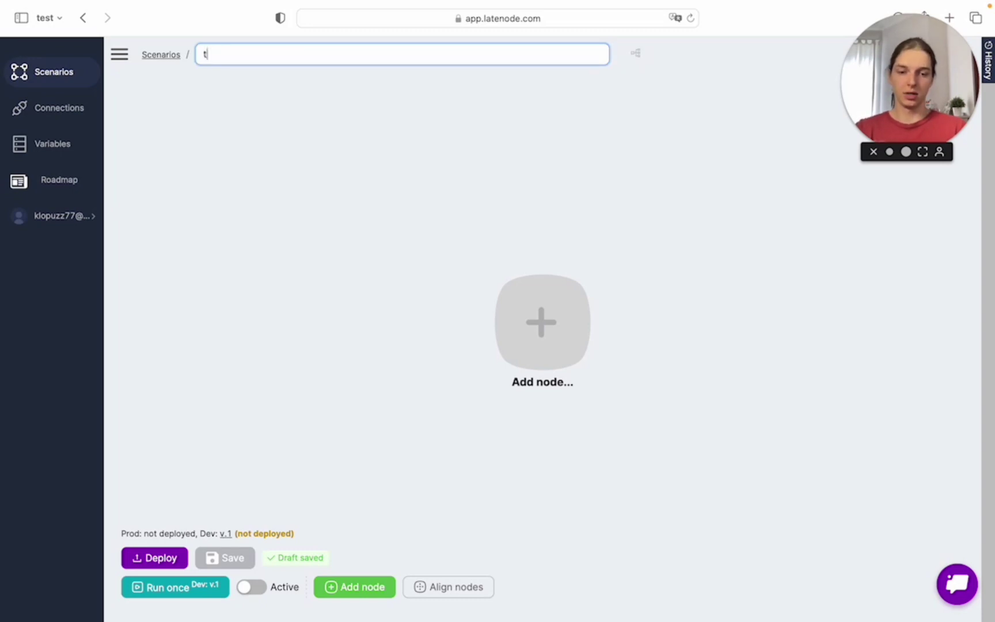
pyautogui.write('itle')
pyautogui.press('Return')
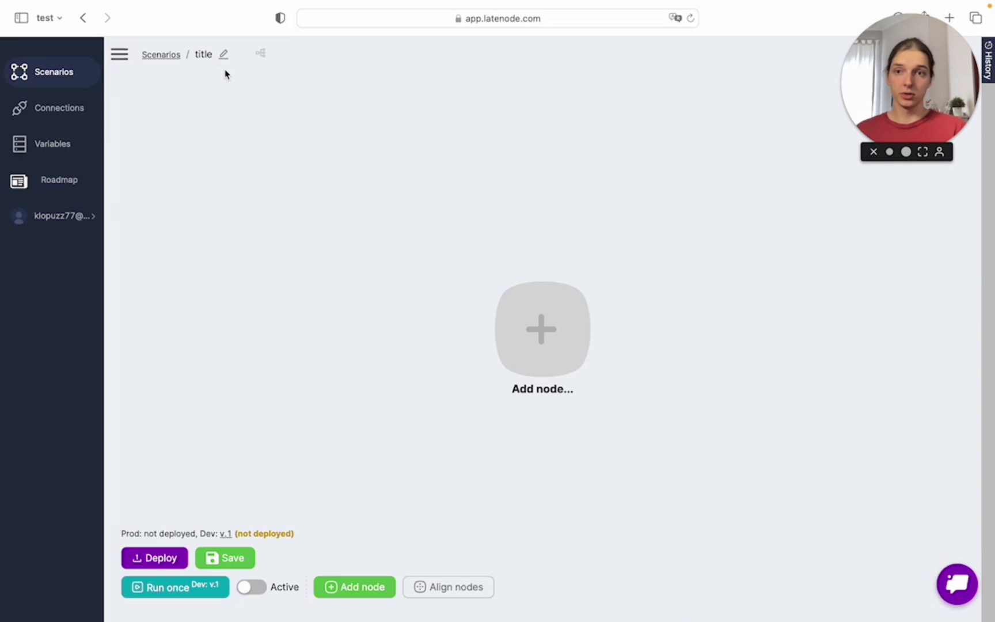
# - Check the Scenario type in the scenario's options menu, then close it
pyautogui.click(119, 55)
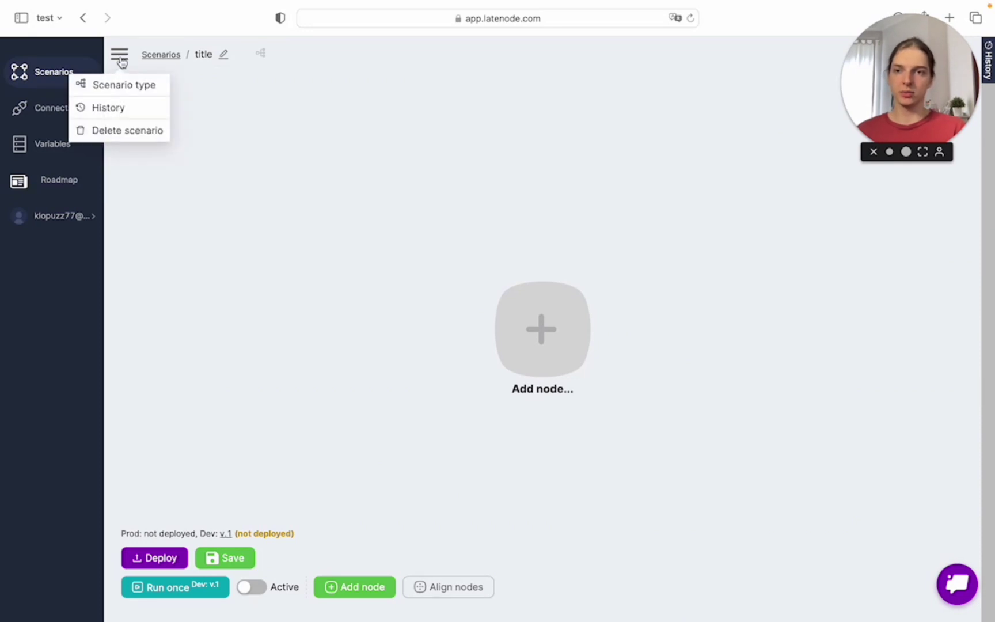
pyautogui.moveTo(121, 90)
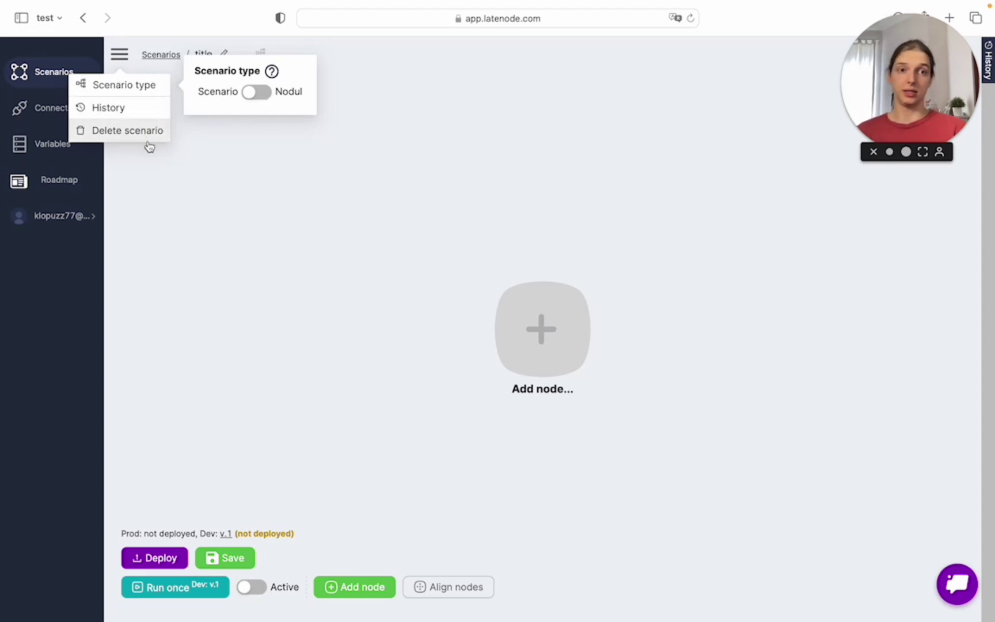
pyautogui.click(163, 204)
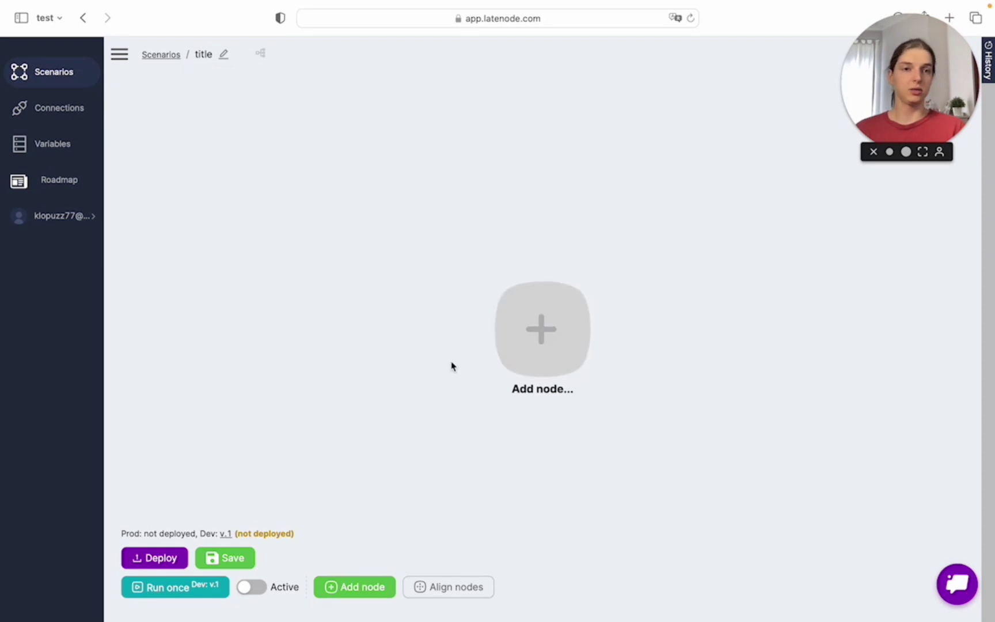
# - Add a Webhook trigger as the first node and save the draft as v.2
pyautogui.click(539, 345)
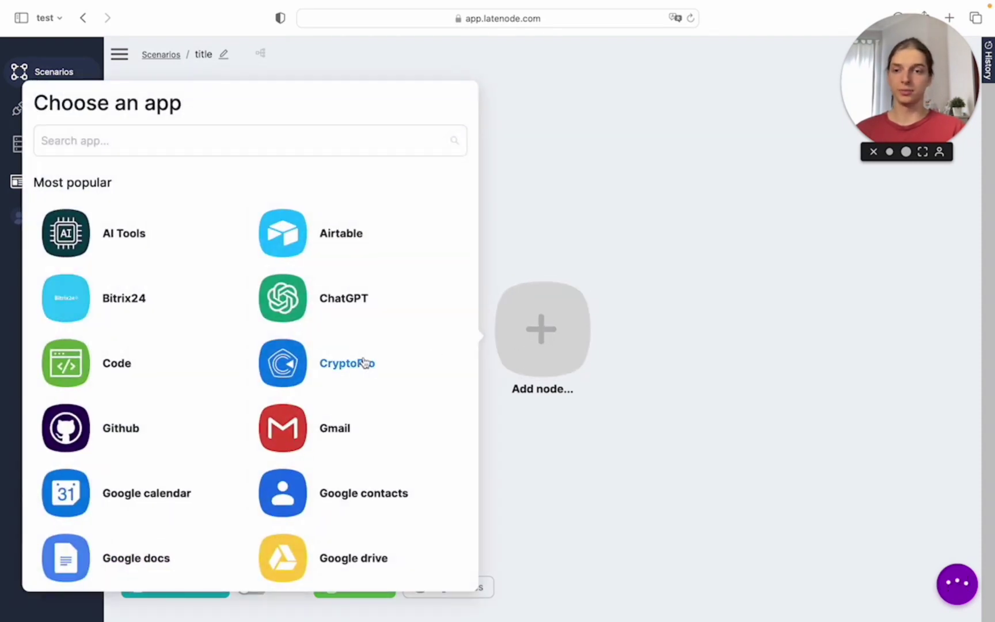
pyautogui.scroll(-8, 260, 373)
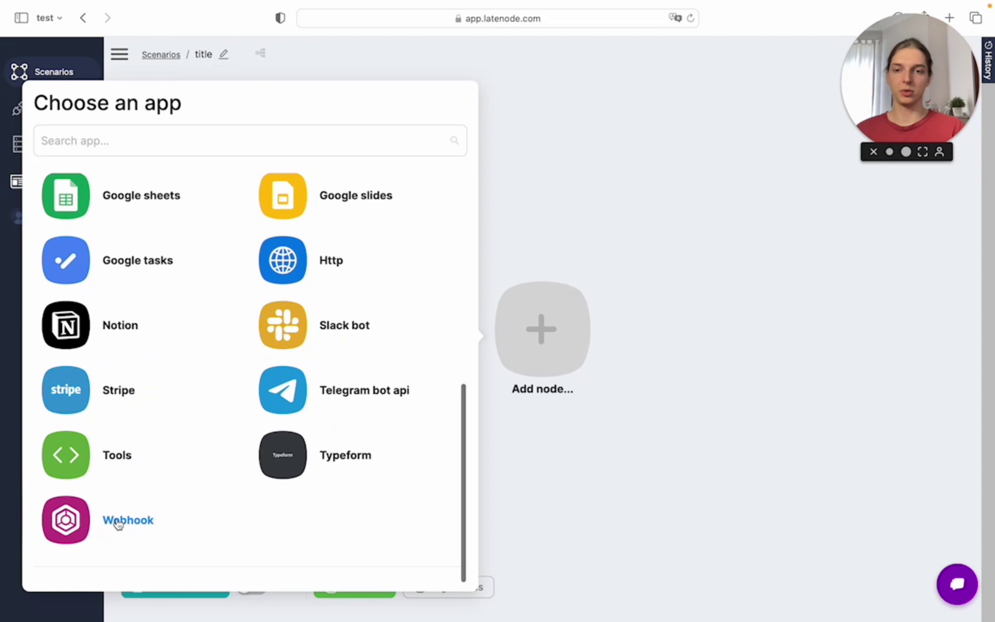
pyautogui.click(117, 522)
pyautogui.click(134, 457)
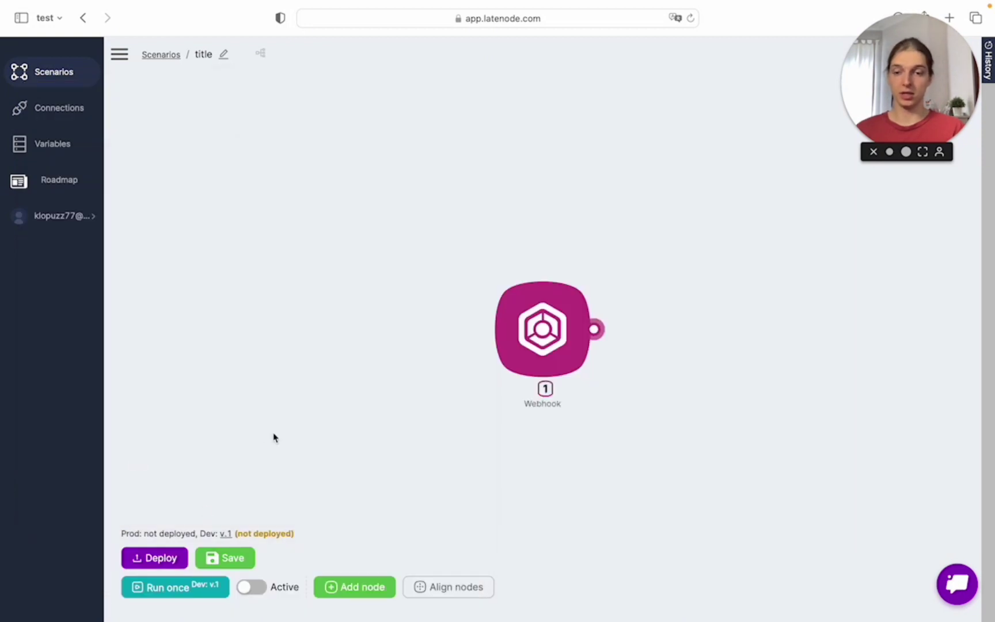
pyautogui.click(234, 559)
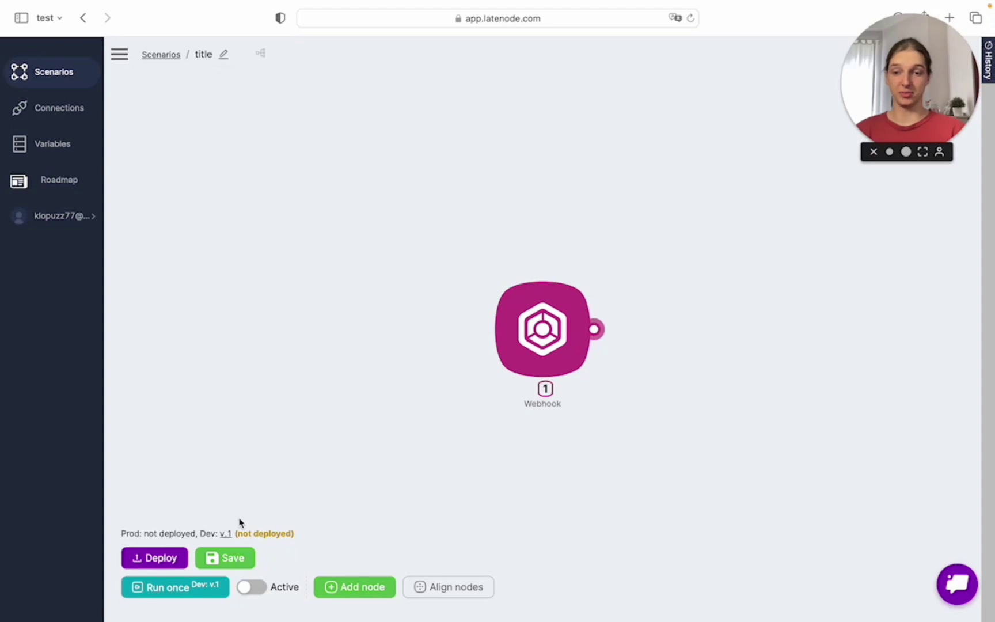
pyautogui.click(228, 562)
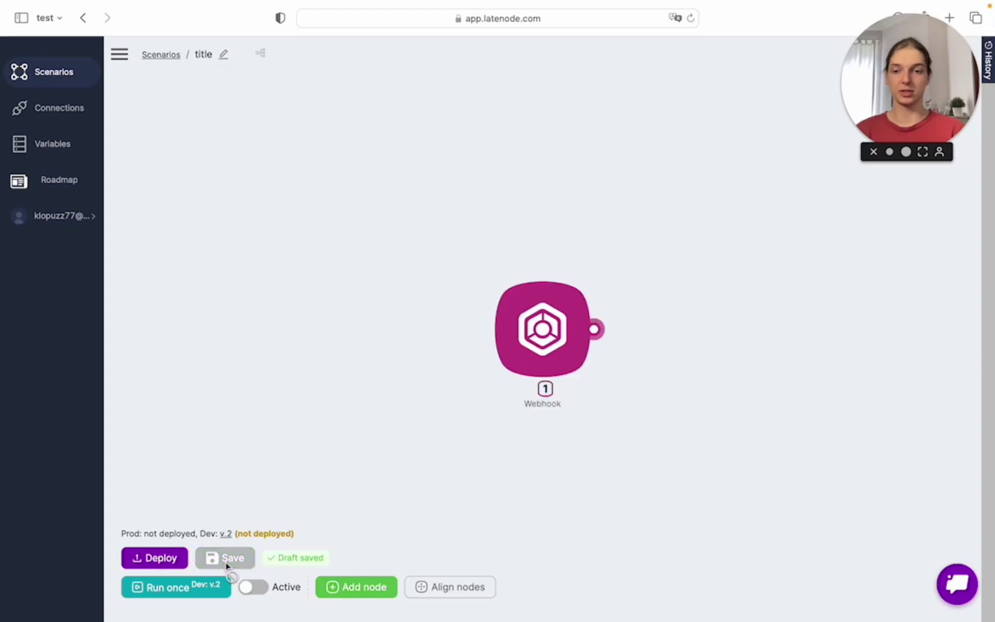
# - Add a JavaScript node from the Code app after the Webhook trigger
pyautogui.click(361, 587)
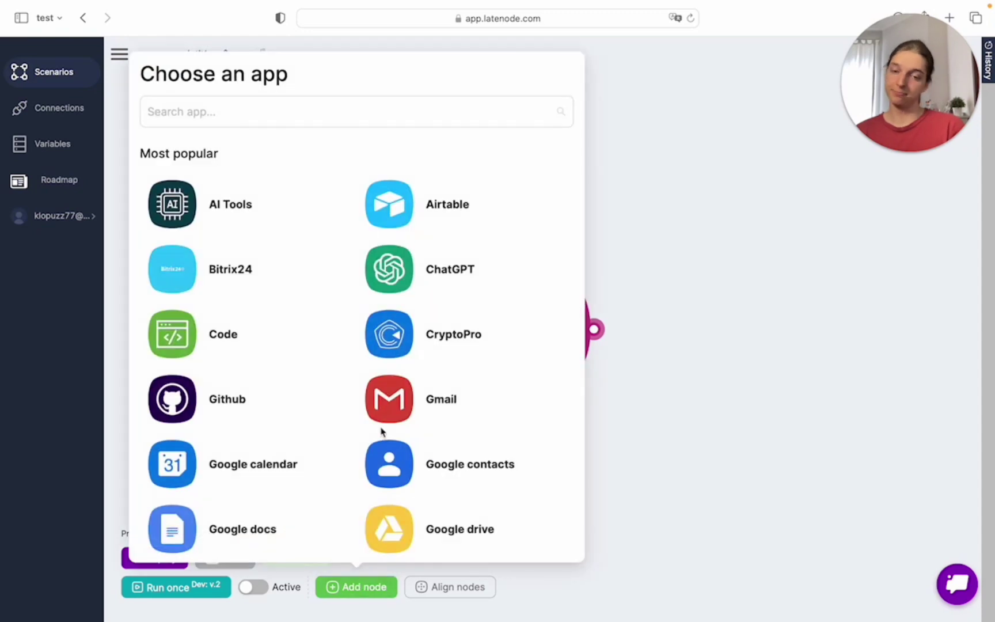
pyautogui.scroll(-7, 381, 431)
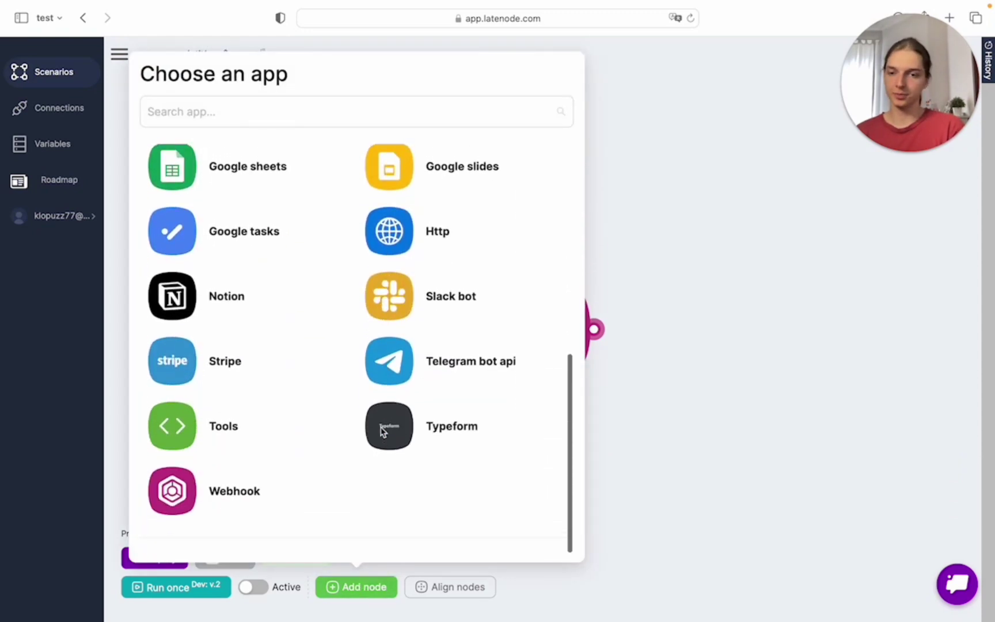
pyautogui.scroll(10, 382, 430)
pyautogui.click(246, 328)
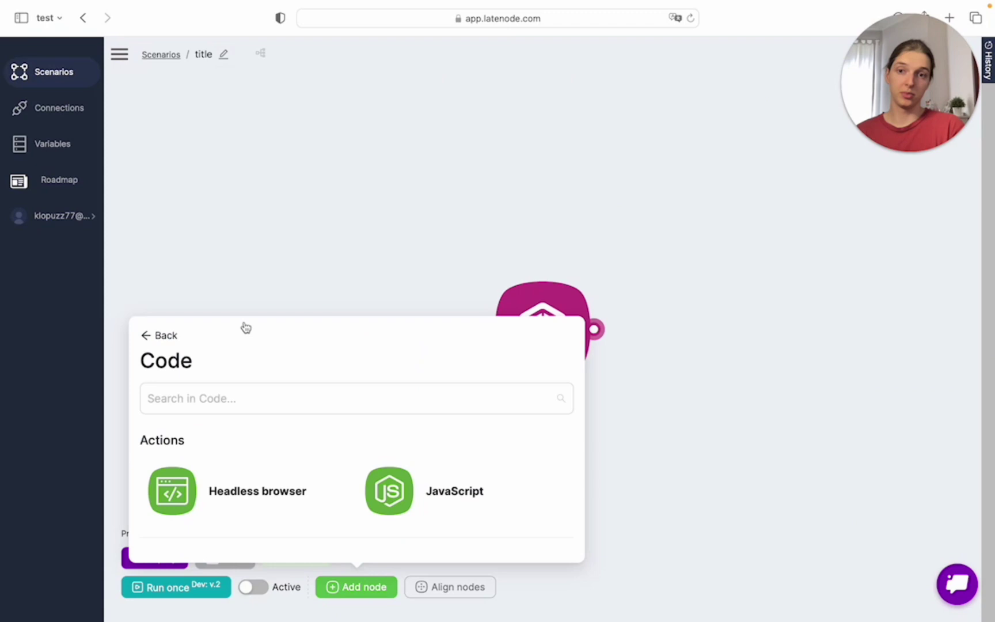
pyautogui.click(422, 498)
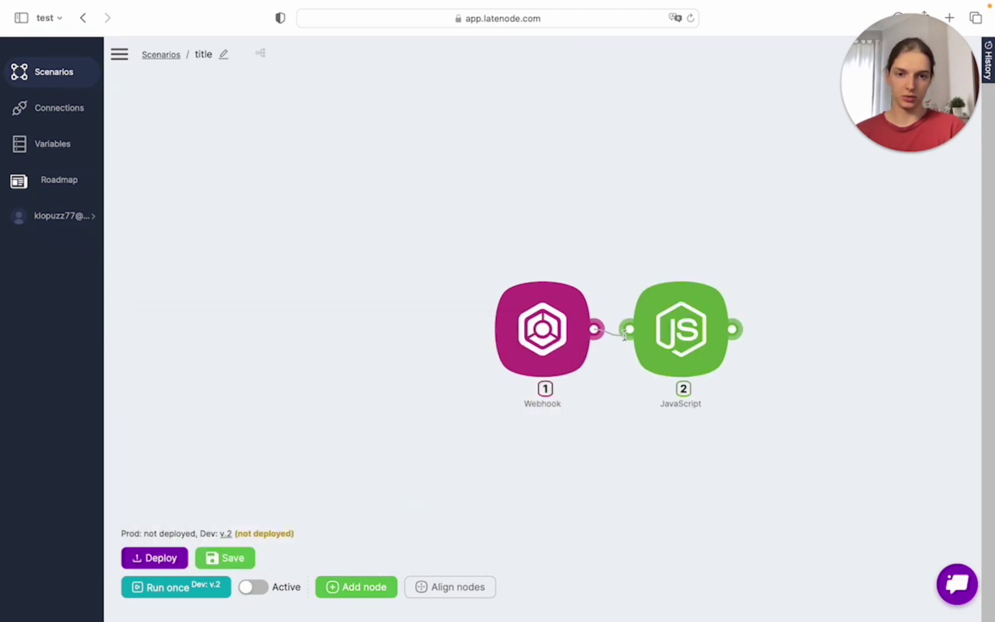
# - Shift the Webhook and JavaScript nodes left, then add a Webhook response node after JavaScript
pyautogui.moveTo(587, 347); pyautogui.dragTo(538, 343)
pyautogui.moveTo(678, 347); pyautogui.dragTo(655, 338)
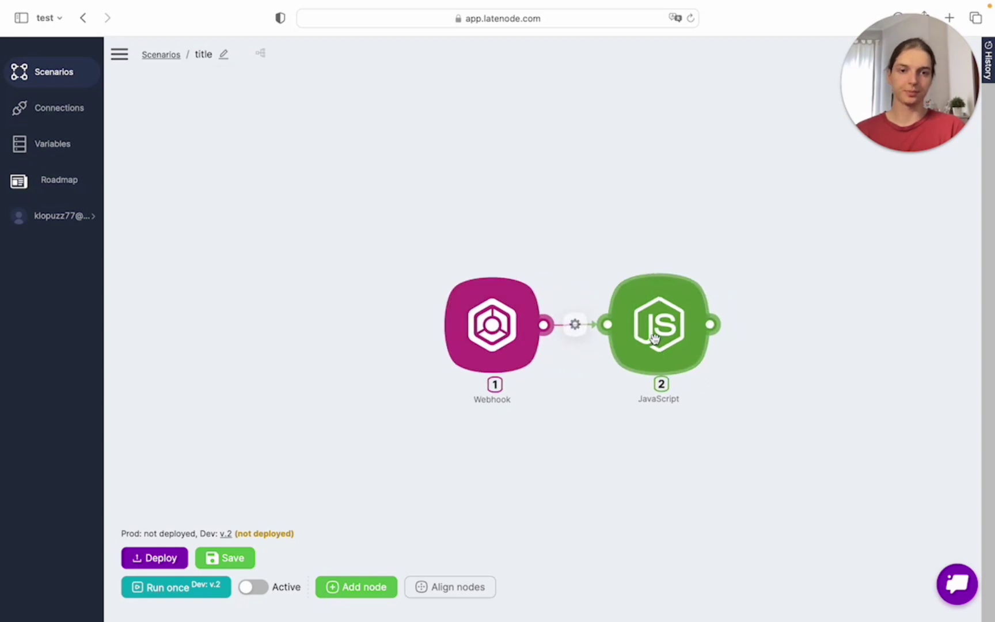
pyautogui.click(711, 326)
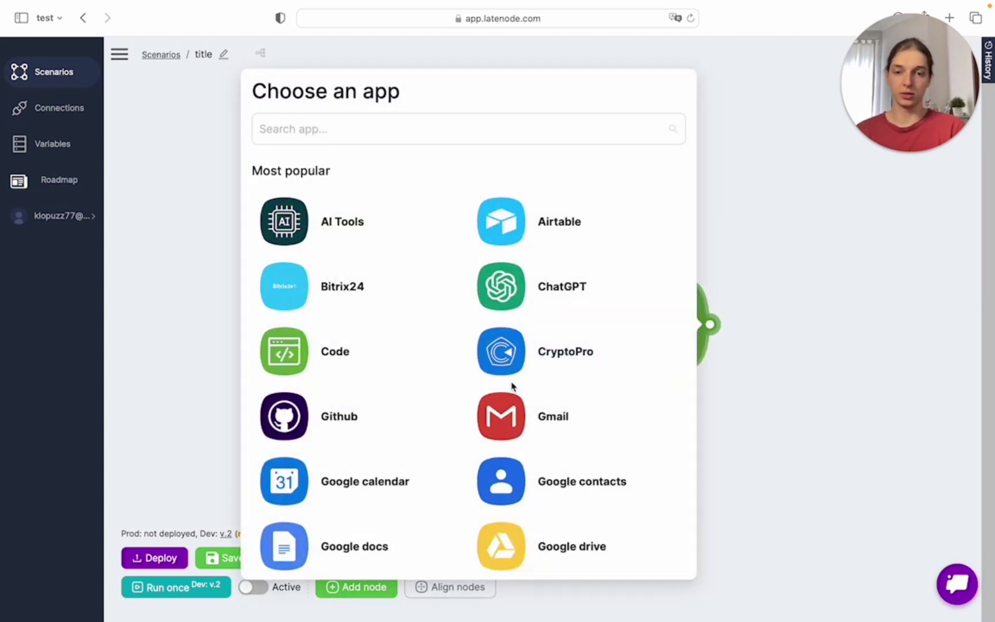
pyautogui.scroll(-5, 513, 388)
pyautogui.click(340, 525)
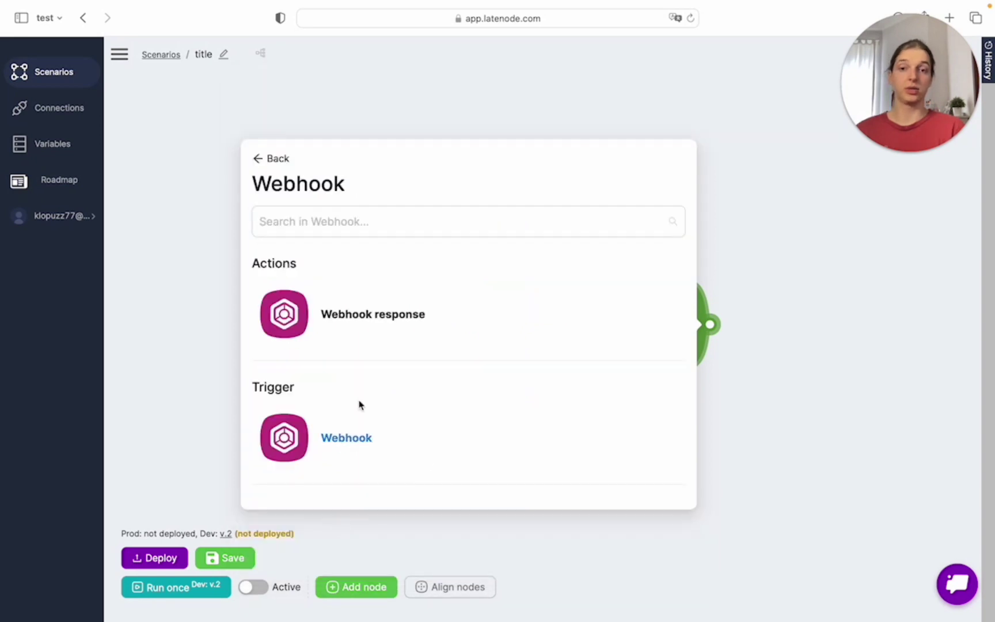
pyautogui.click(372, 329)
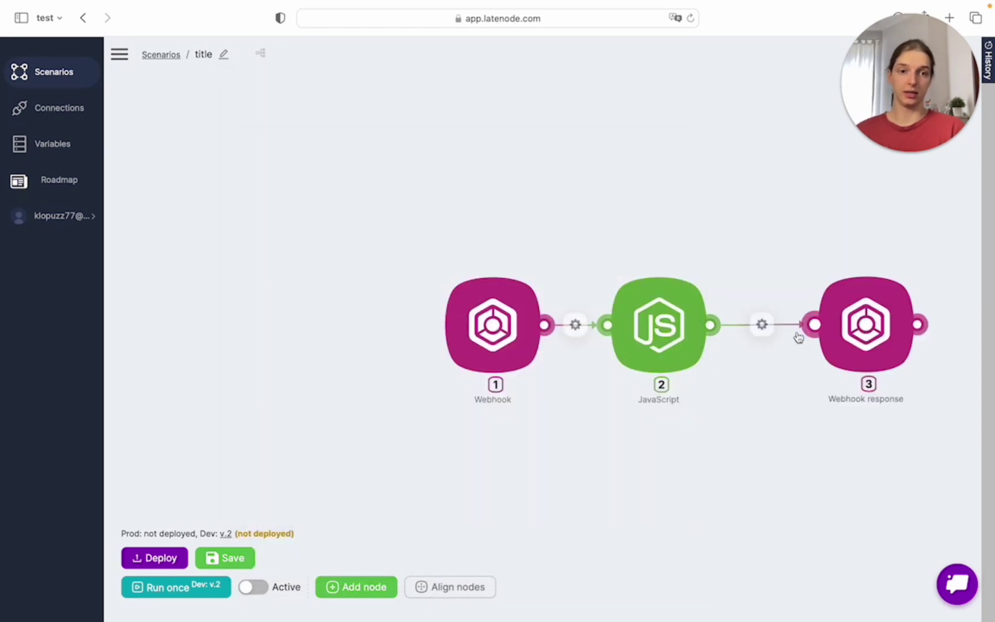
# - Align the three nodes in one row, save the draft as v.3, and open Webhook settings
pyautogui.moveTo(632, 307); pyautogui.dragTo(605, 217)
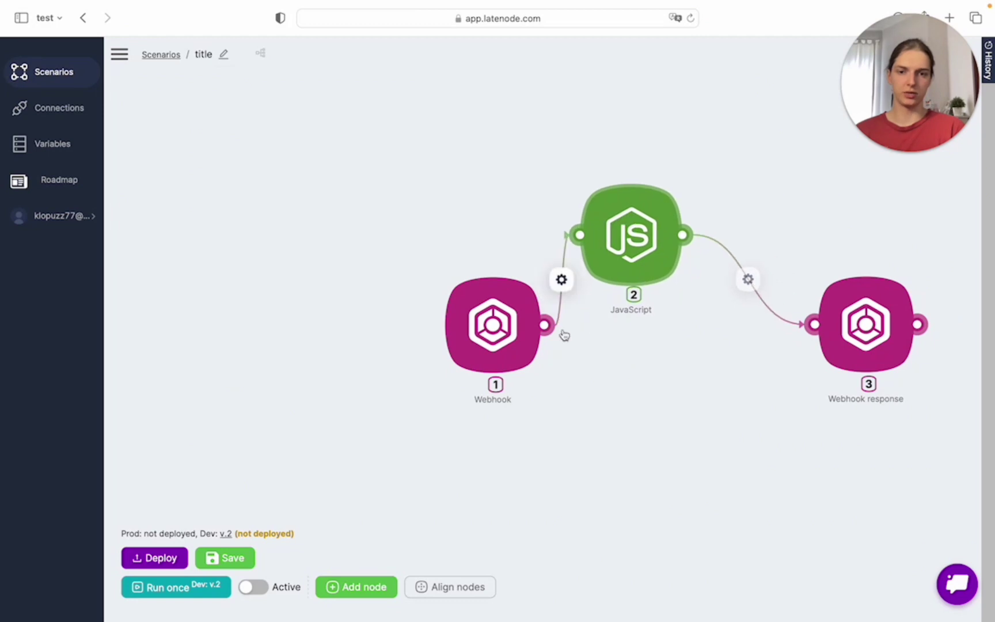
pyautogui.click(458, 588)
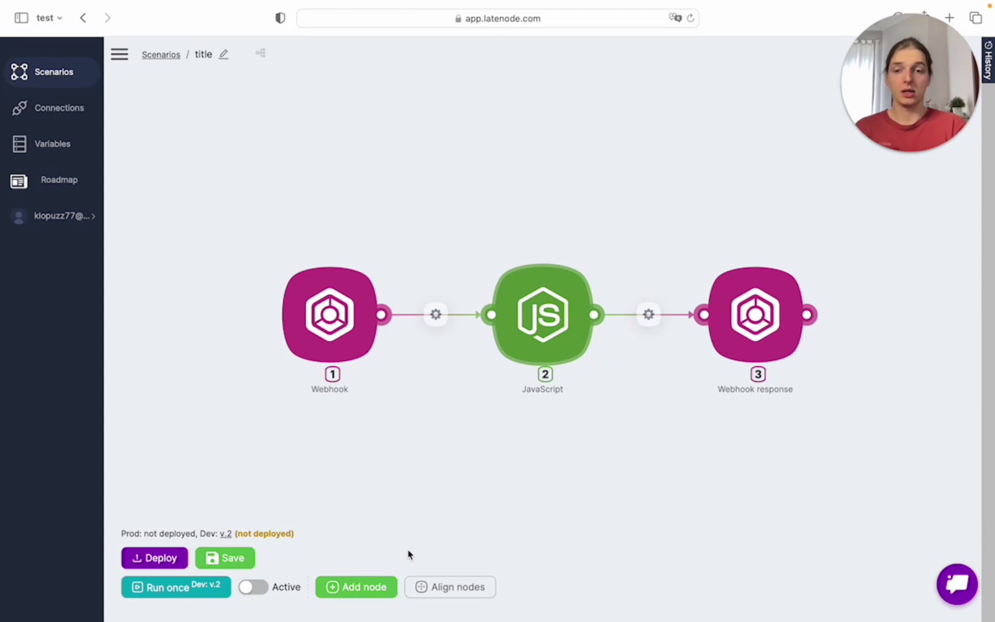
pyautogui.click(241, 562)
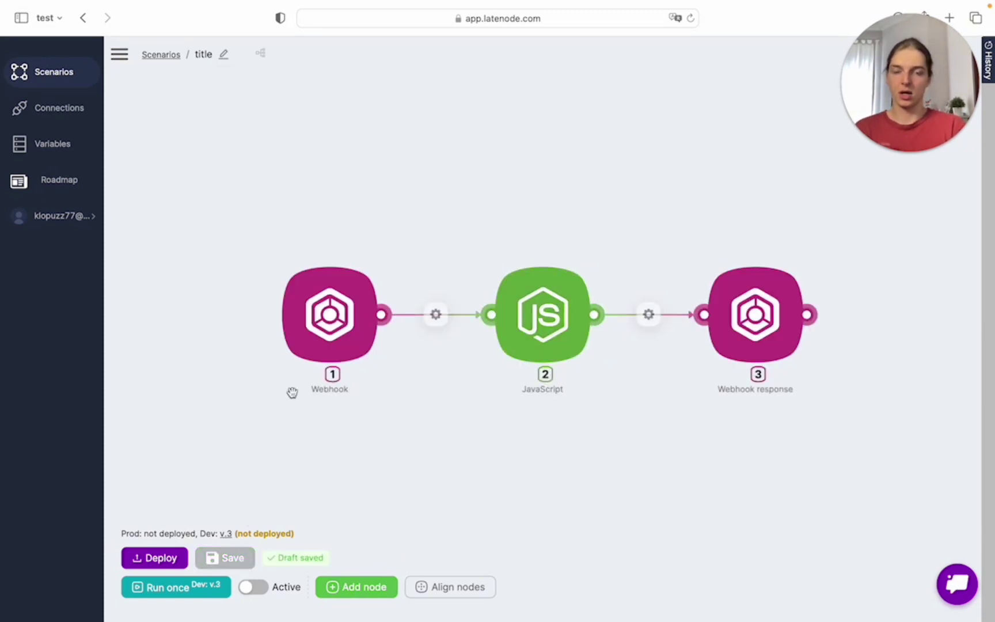
pyautogui.click(350, 323)
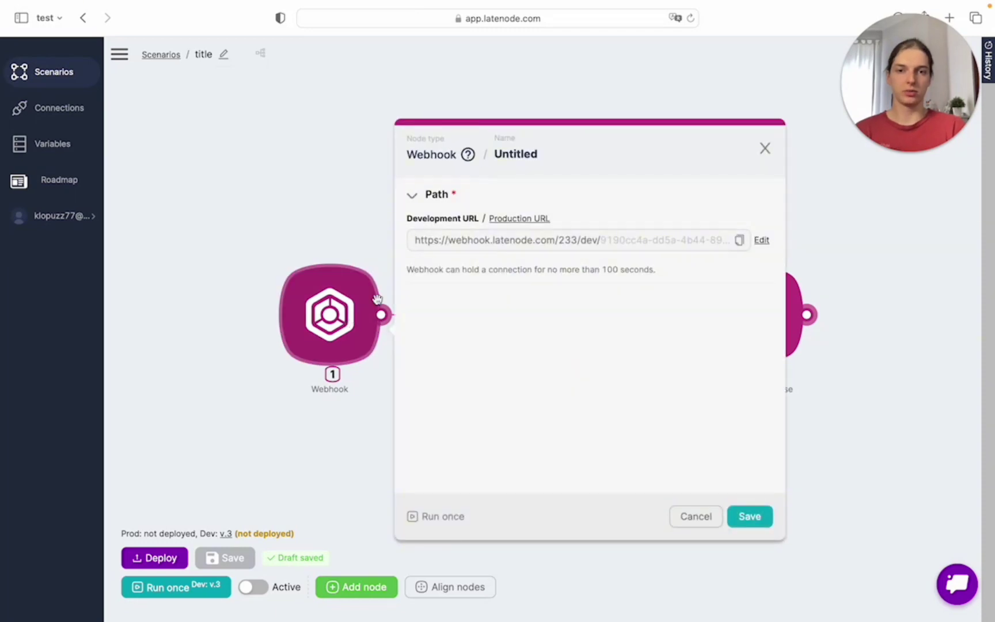
# - Make the development URL editable, close the Webhook settings, then test-run the scenario once and stop it
pyautogui.click(762, 241)
pyautogui.click(750, 516)
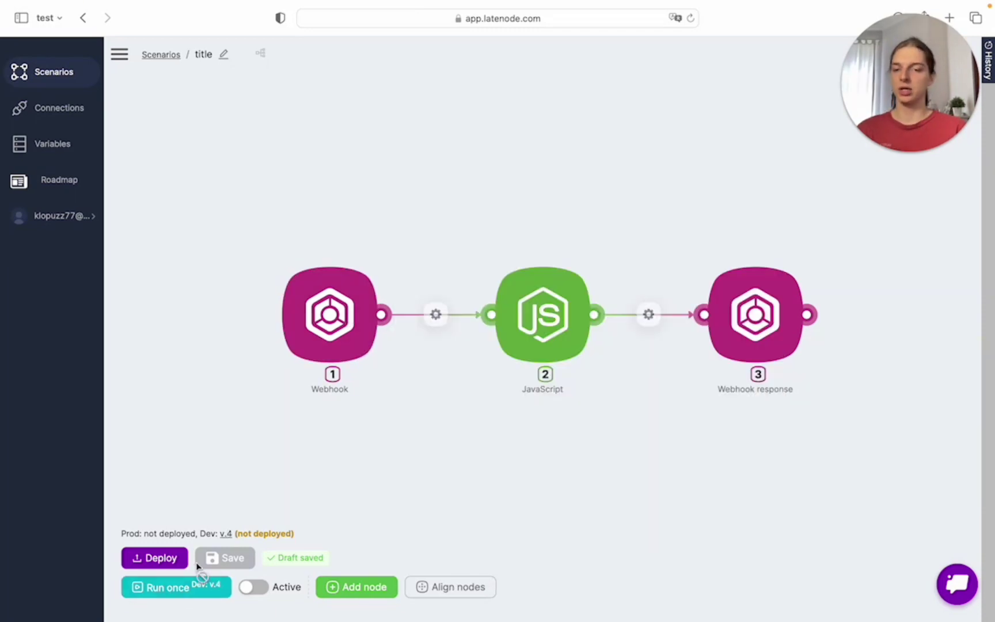
pyautogui.click(175, 590)
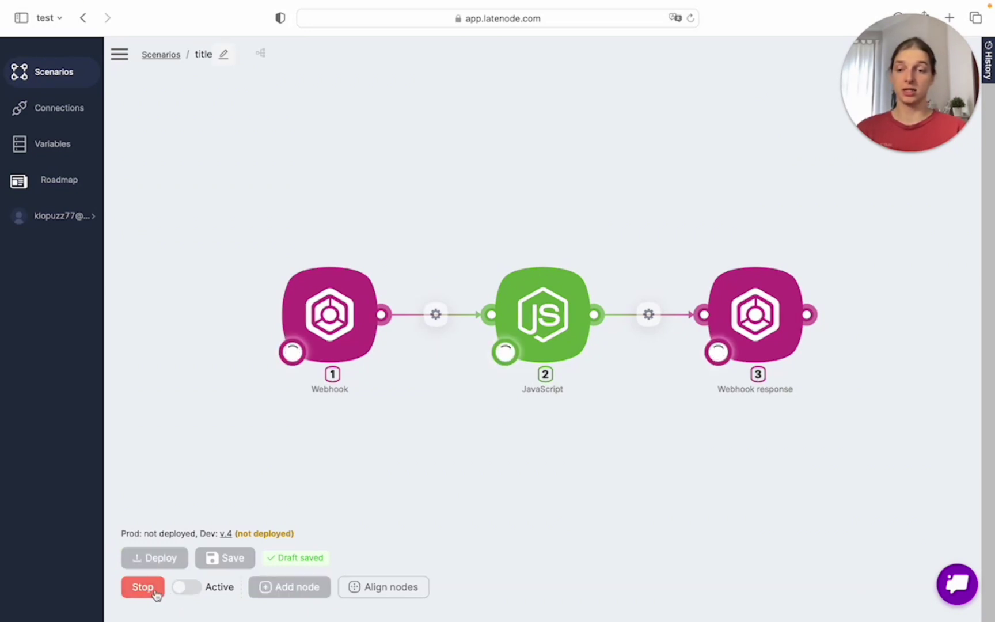
pyautogui.click(155, 592)
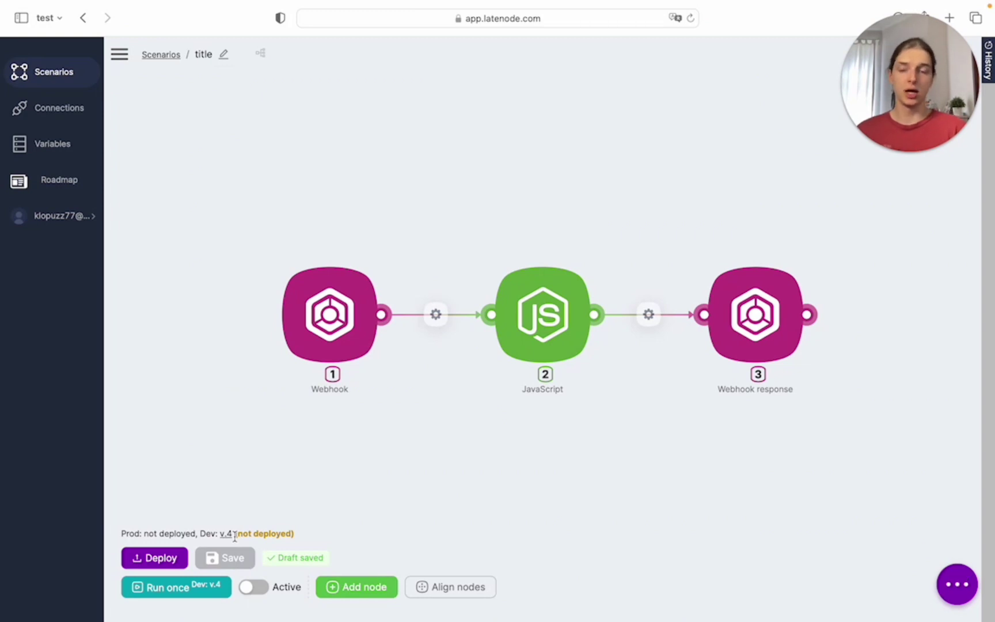
# - Deploy v.4 to production, set the scenario inactive, and start another test run
pyautogui.click(161, 558)
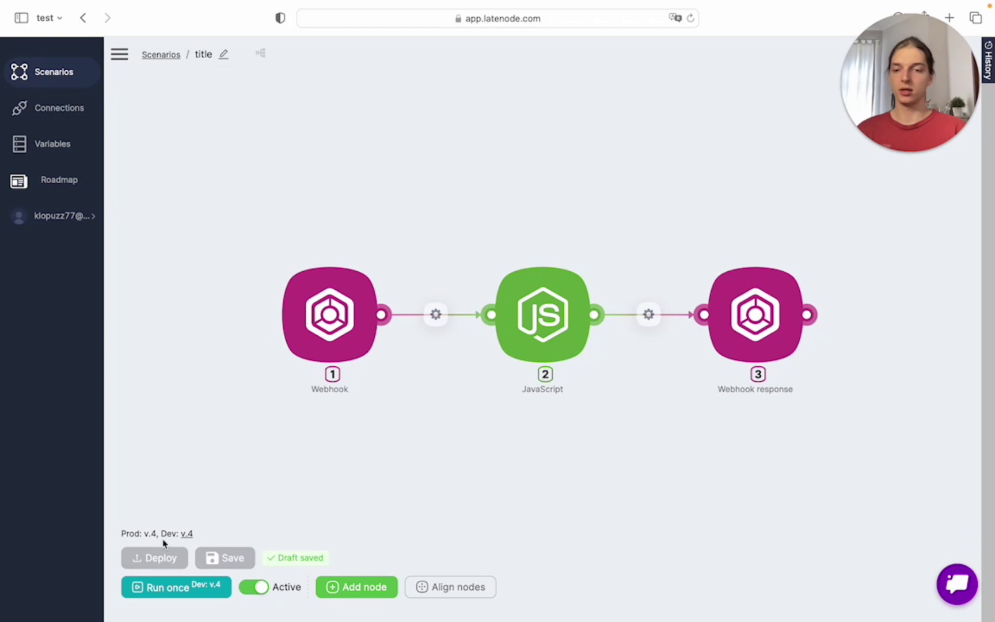
pyautogui.click(258, 587)
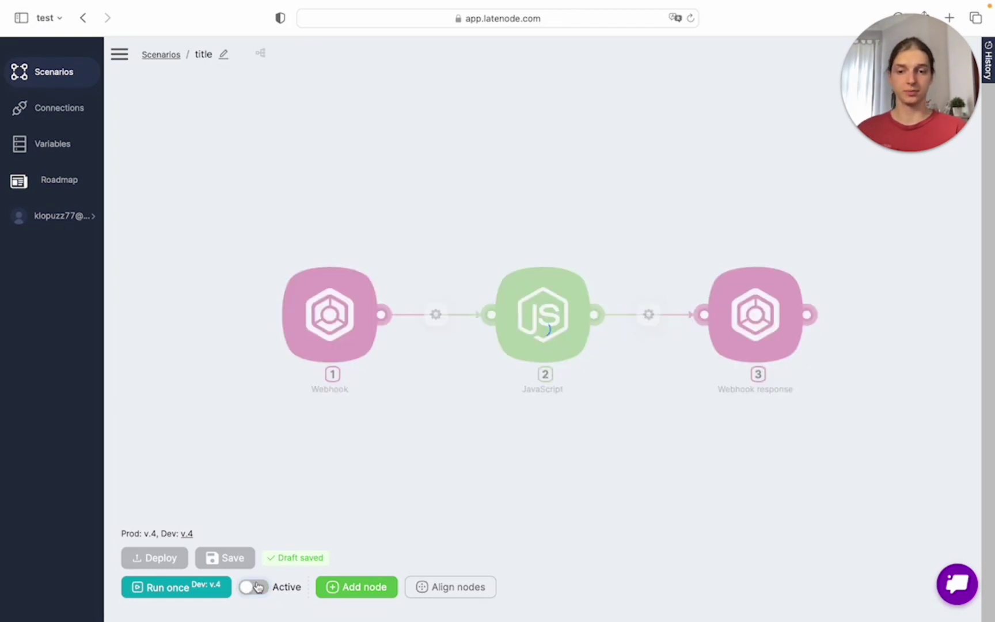
pyautogui.click(199, 590)
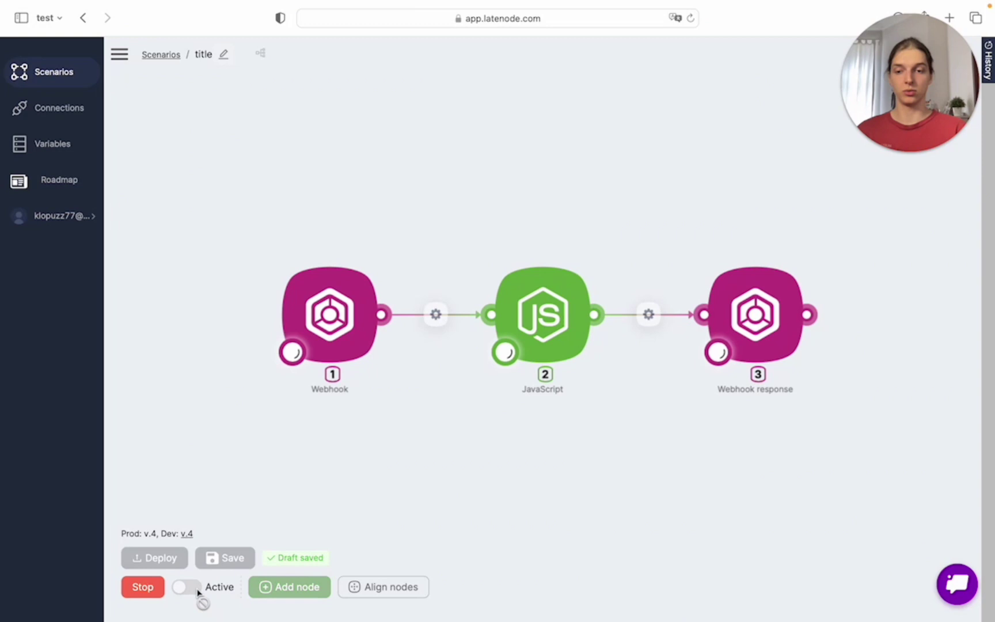
# - Stop the test run, switch the draft through versions 3, 2 and 3, then deploy
pyautogui.click(155, 593)
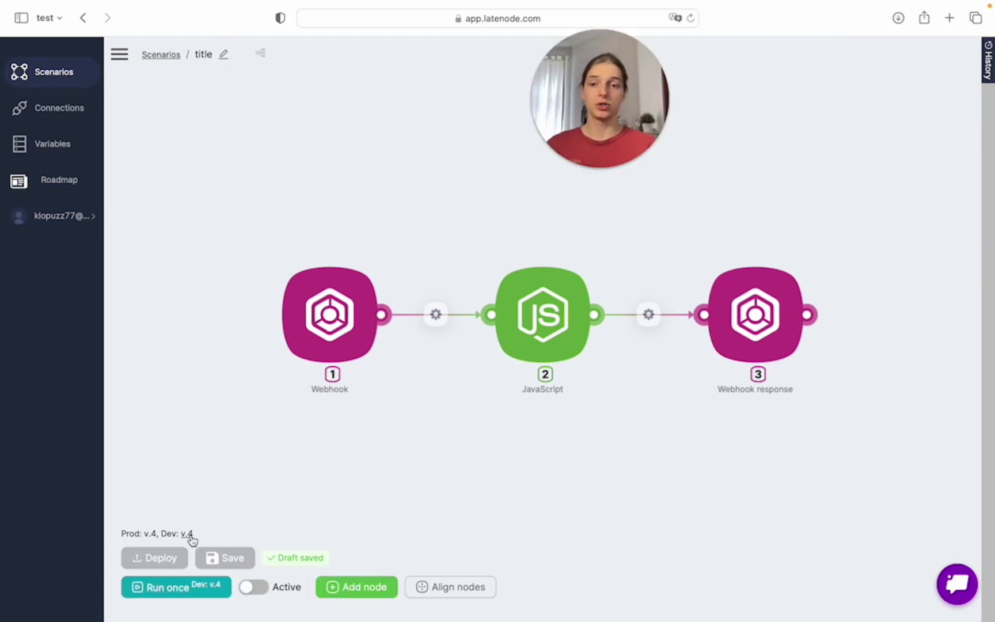
pyautogui.moveTo(192, 540)
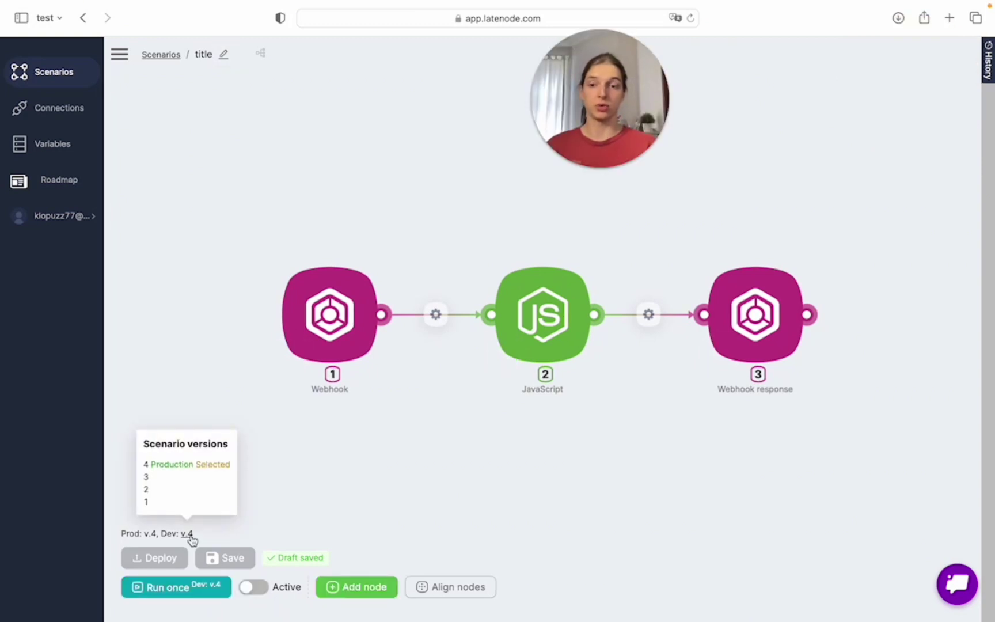
pyautogui.click(160, 479)
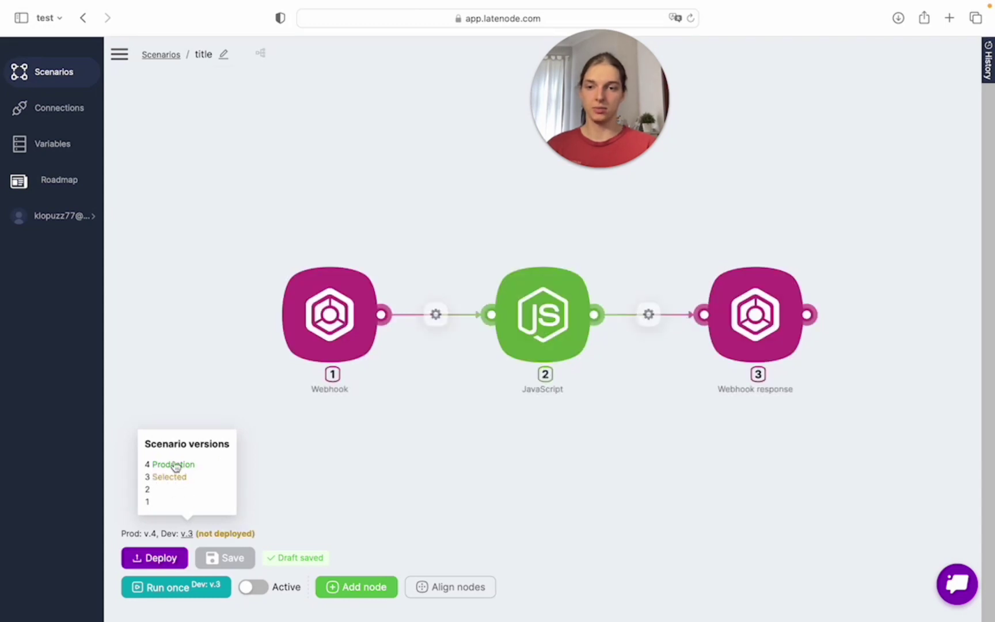
pyautogui.click(164, 489)
pyautogui.click(162, 478)
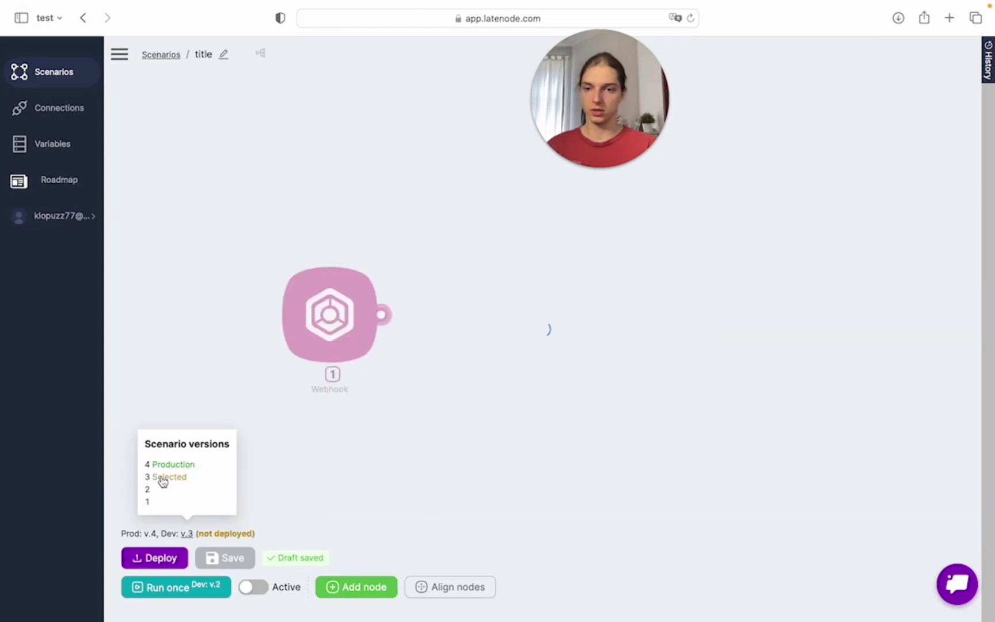
pyautogui.click(162, 558)
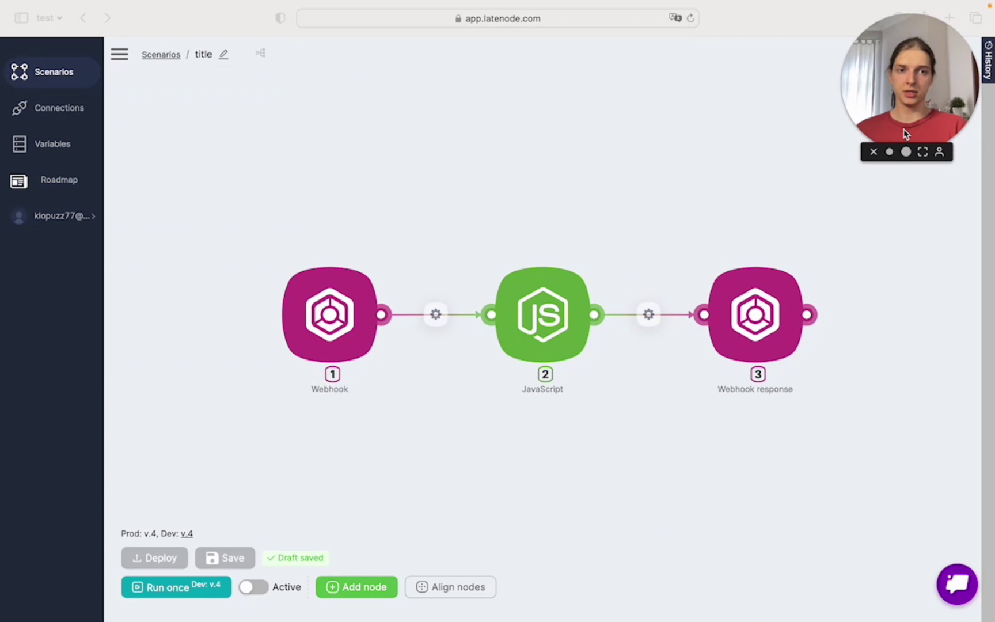
# - Review the scenario's run History, then open the support chat window
pyautogui.moveTo(909, 129); pyautogui.dragTo(822, 129)
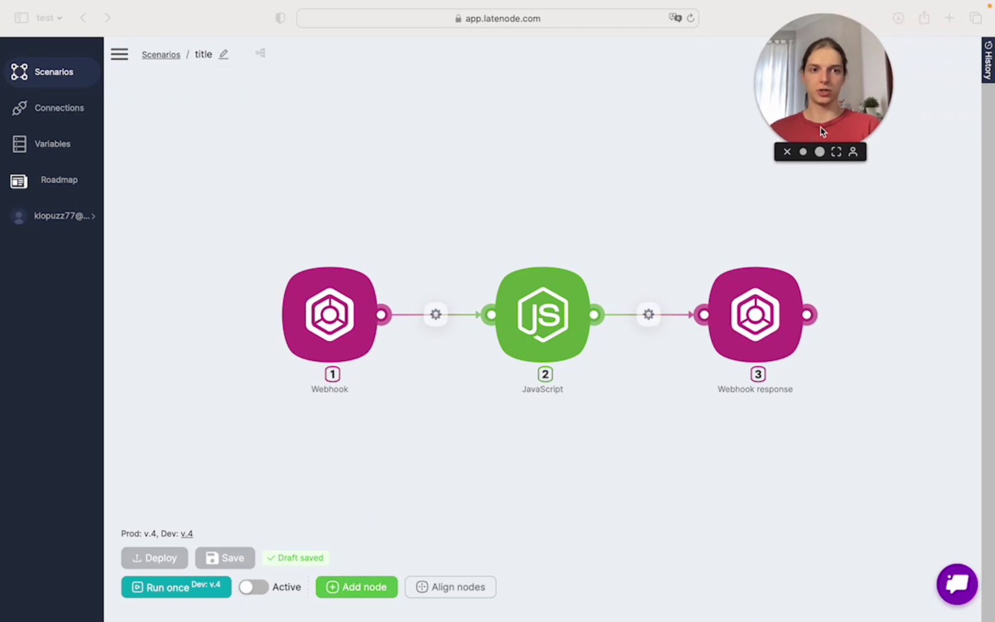
pyautogui.click(988, 70)
pyautogui.moveTo(842, 82); pyautogui.dragTo(627, 94)
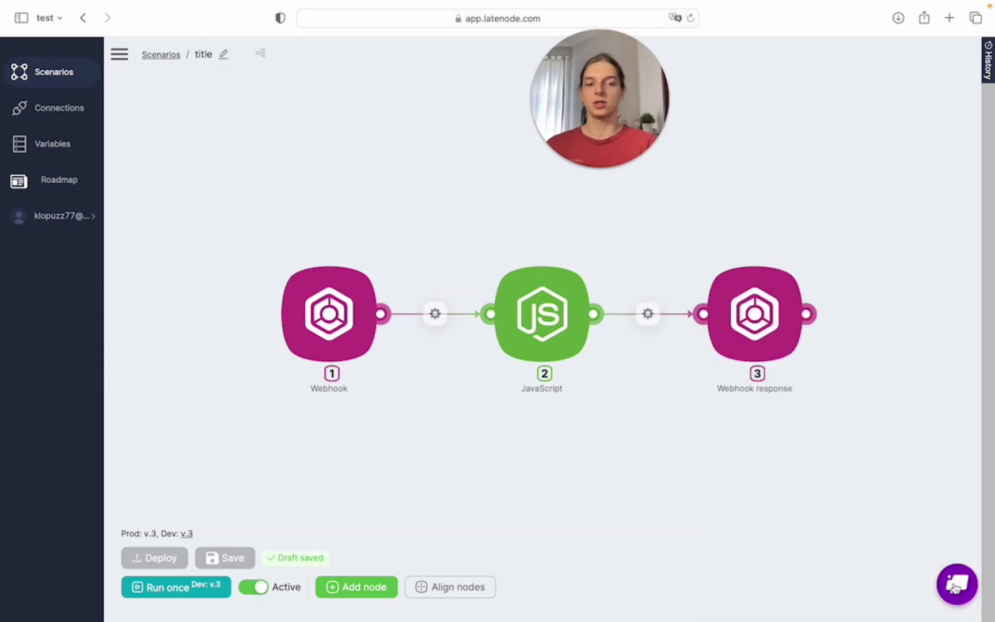
pyautogui.click(955, 586)
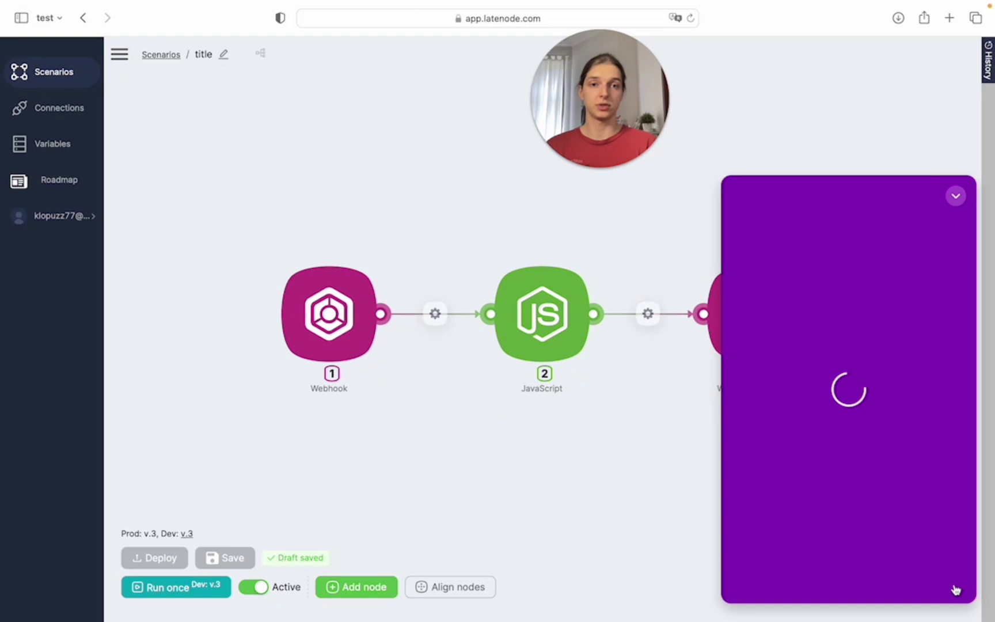